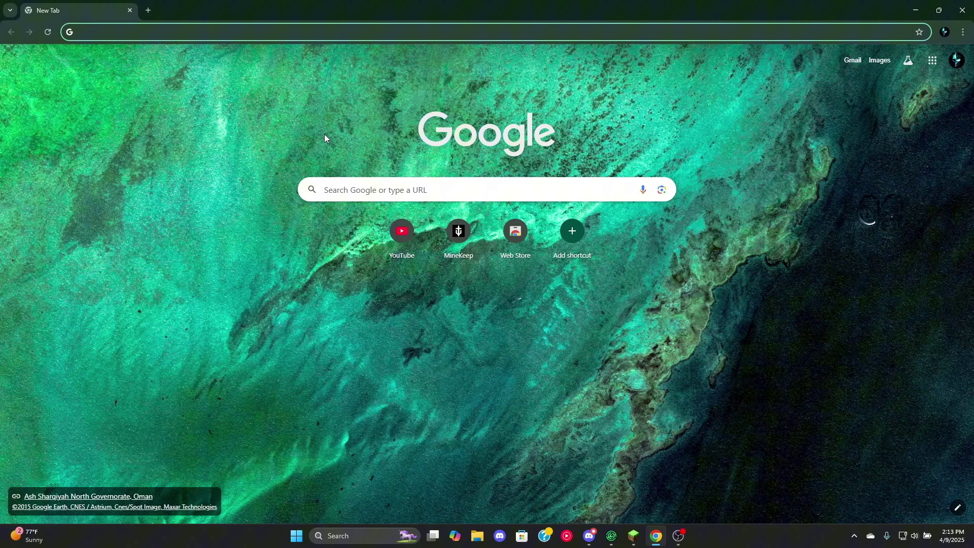
- Open minekeep.net and begin creating a server, signing in with Google
text(Minekeep.net)
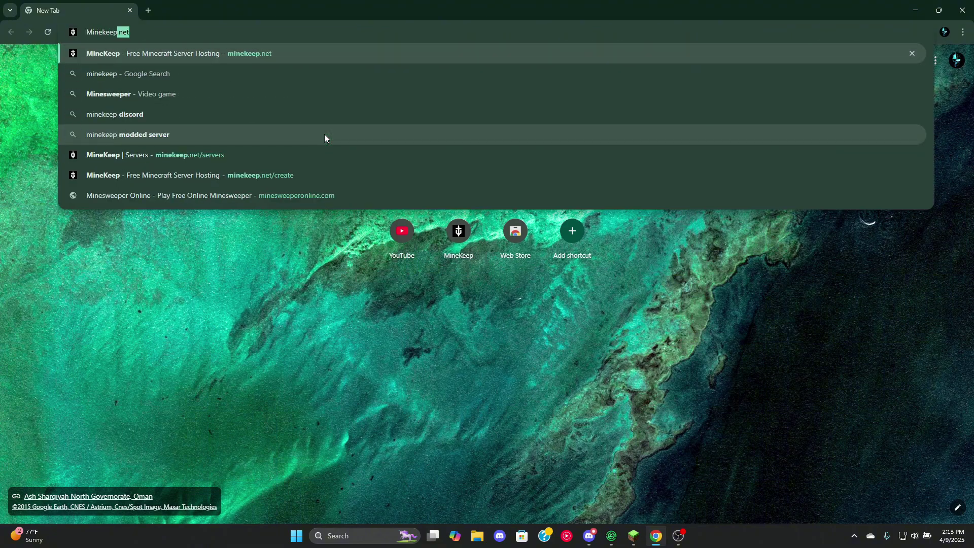
key(Return)
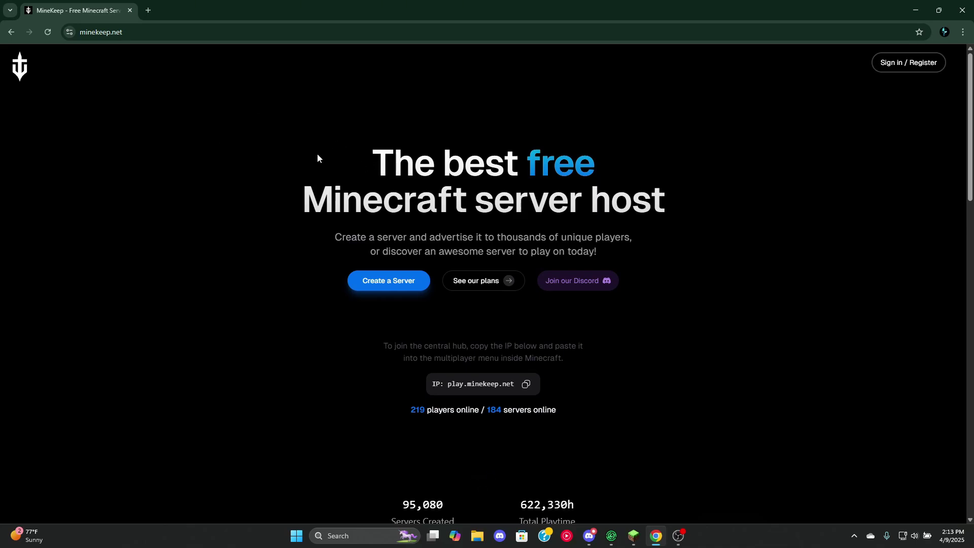
drag(318, 153, 666, 208)
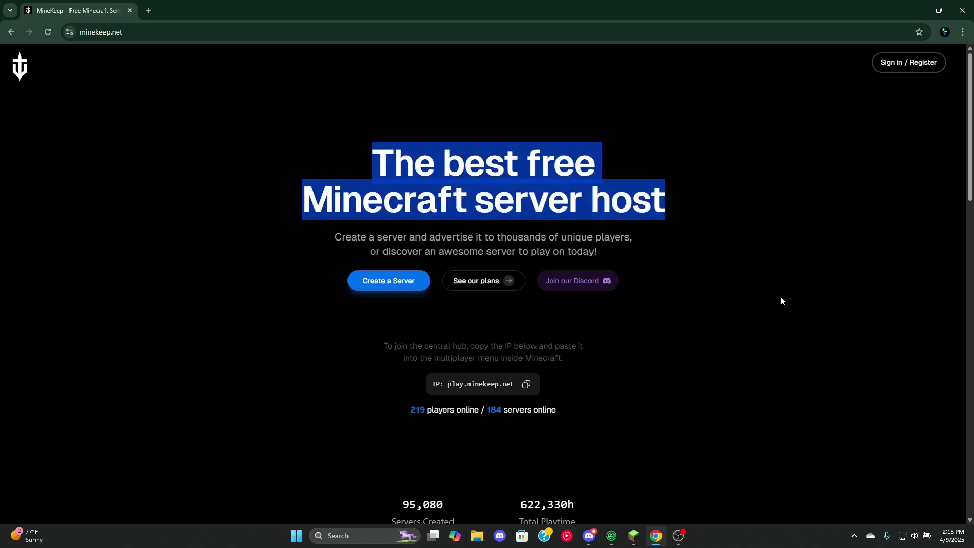
click(392, 283)
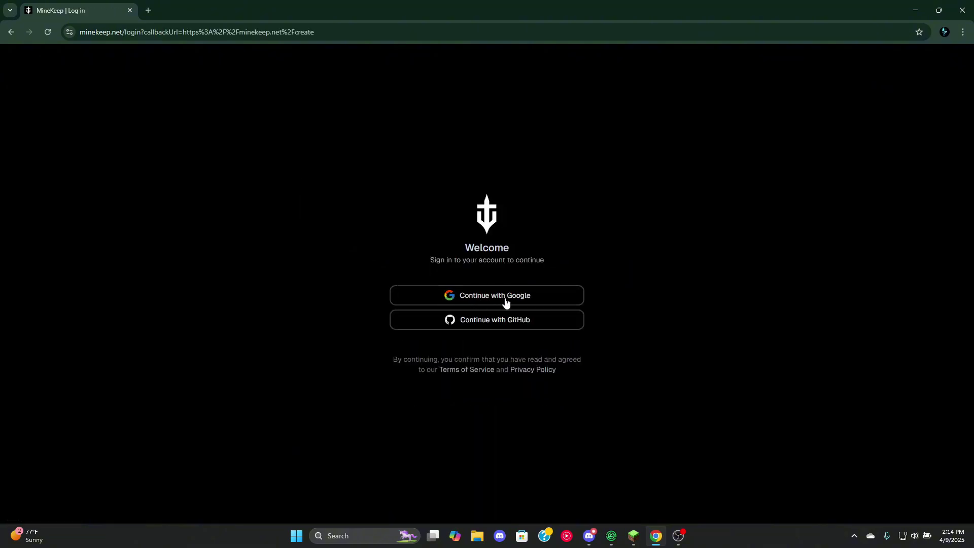
click(547, 293)
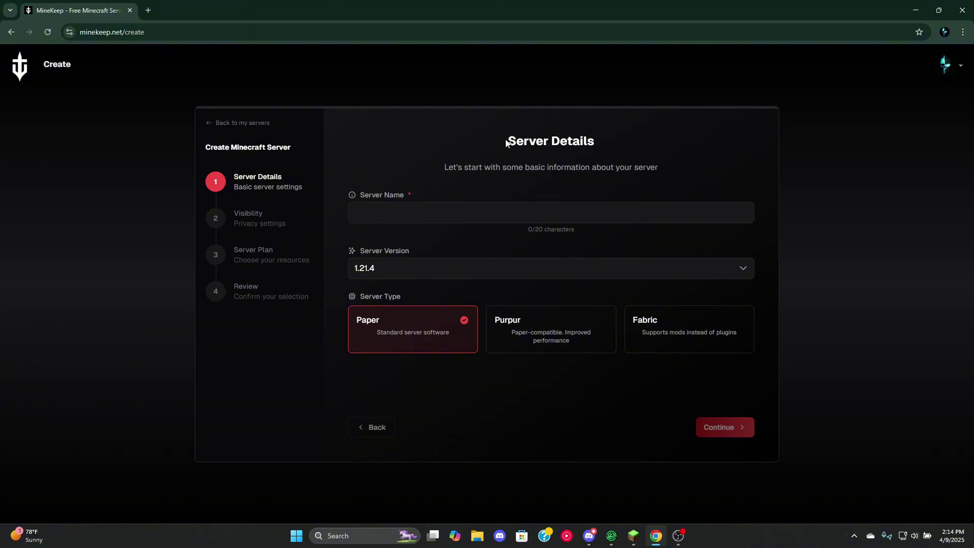
- Name the new server OogyBoogy1
drag(508, 142, 665, 152)
click(657, 179)
text(OogyBoody1)
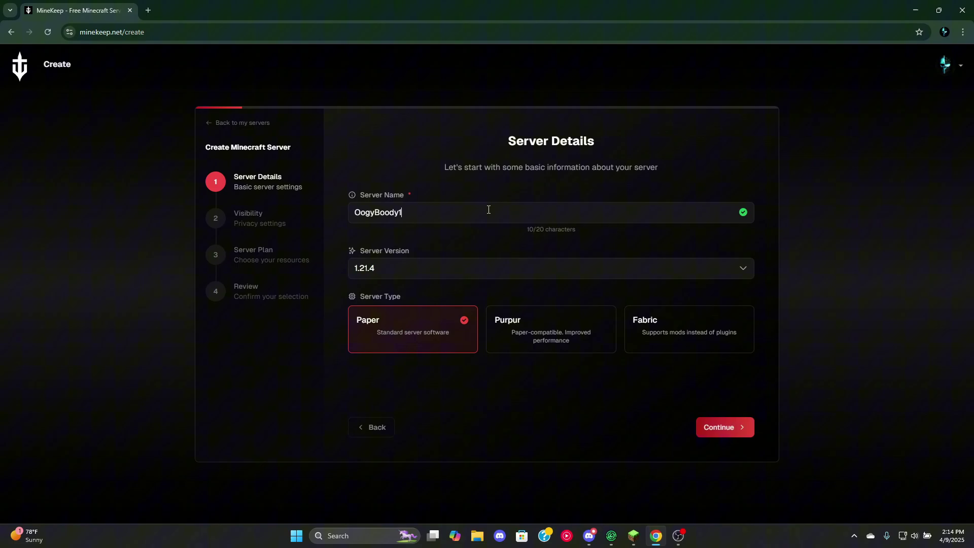
click(396, 216)
key(BackSpace)
text(g)
- Look through the available Minecraft versions and choose 1.21.4 as the server version
click(455, 267)
scroll(395, 226, down, 5)
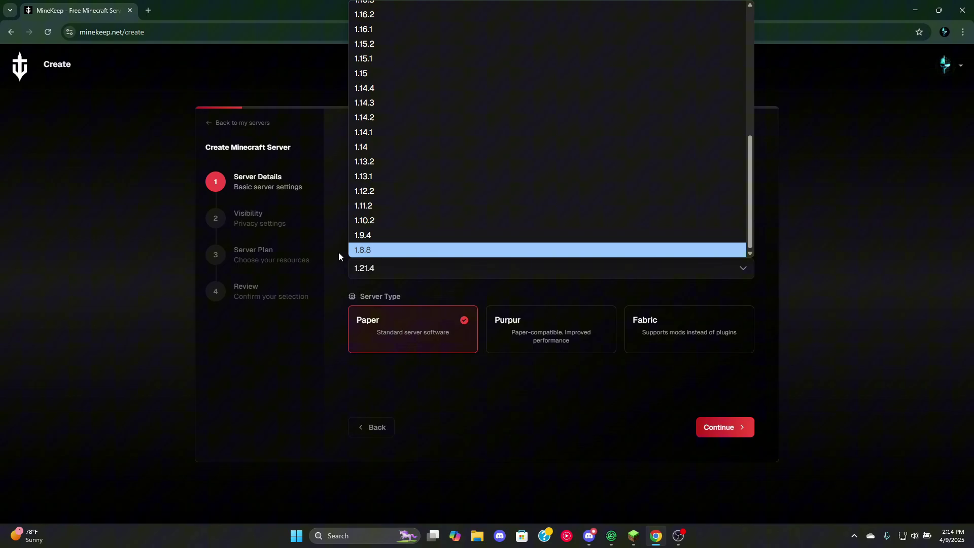
scroll(393, 227, up, 5)
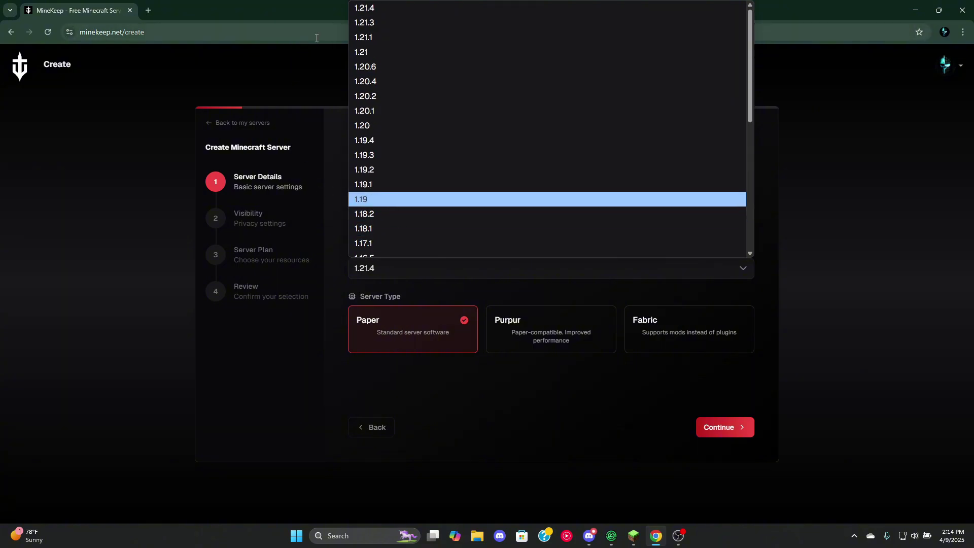
click(400, 7)
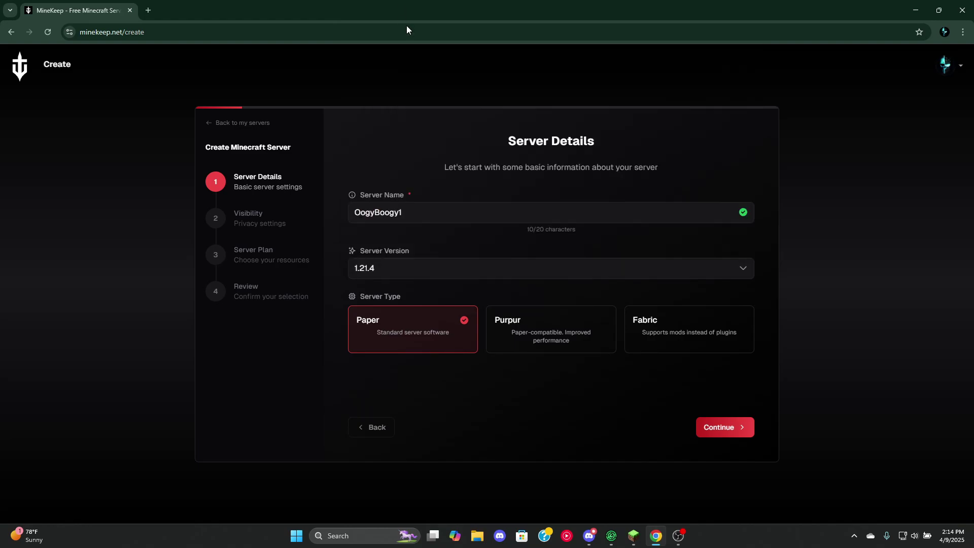
- Choose Purpur as the server type and continue with Private visibility
click(546, 318)
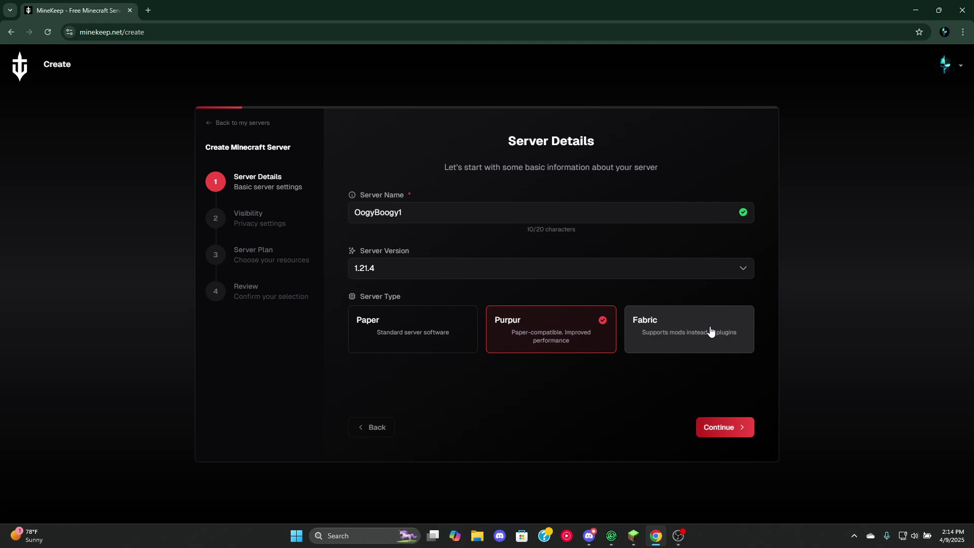
click(729, 434)
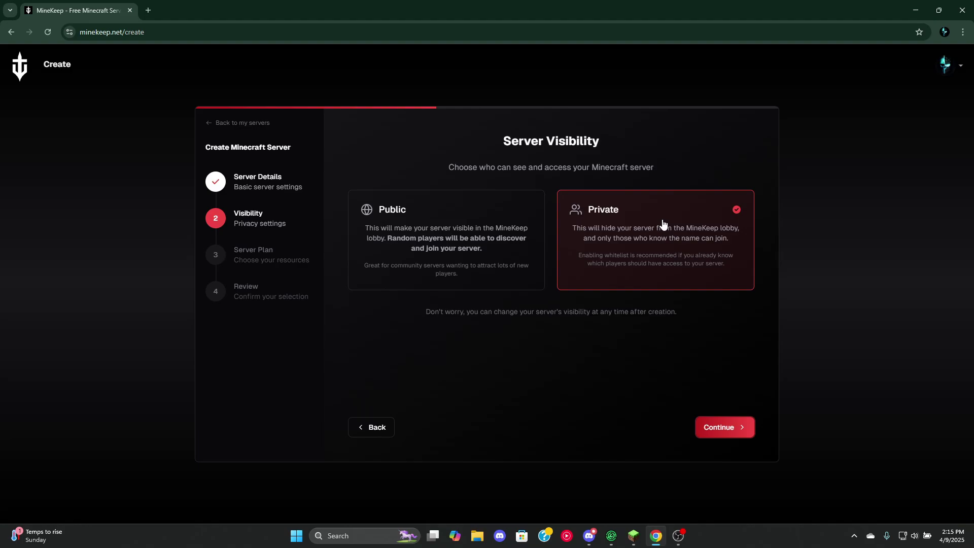
click(735, 428)
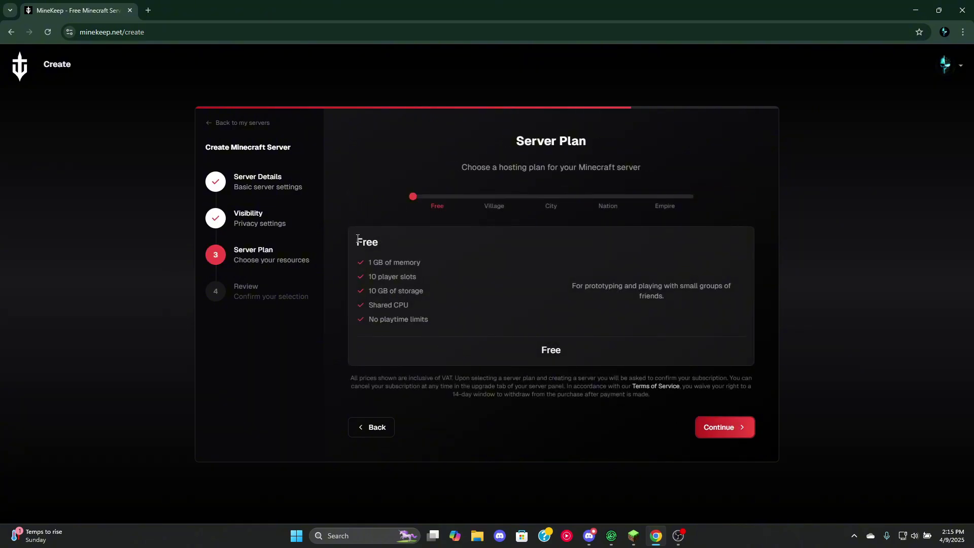
- Compare the Empire, Nation, City and Village hosting plans, choose the Free plan and continue to the review
drag(356, 239, 489, 330)
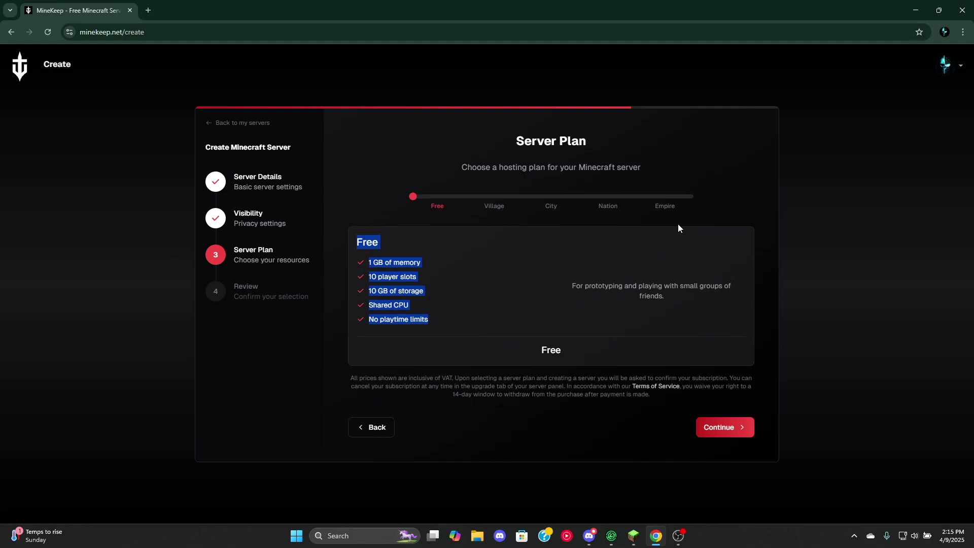
click(670, 199)
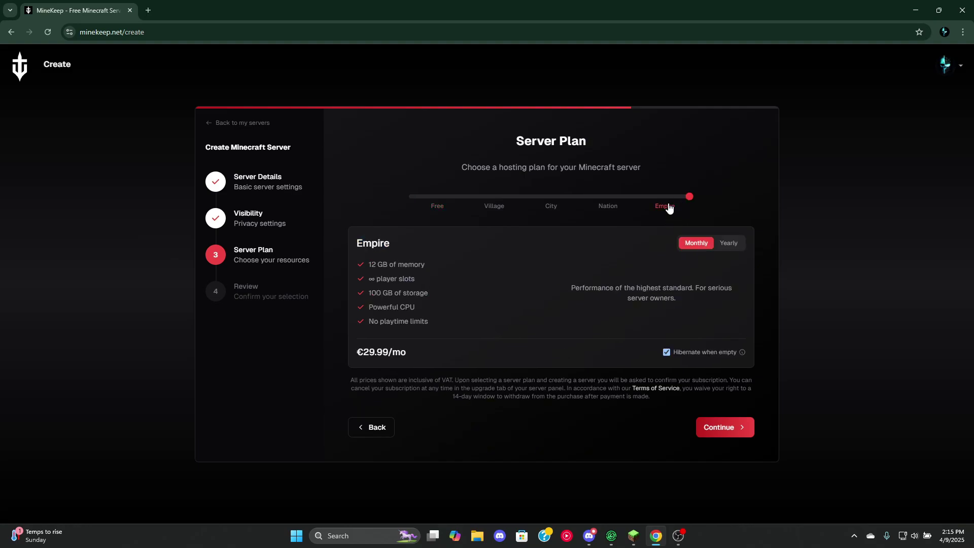
click(615, 205)
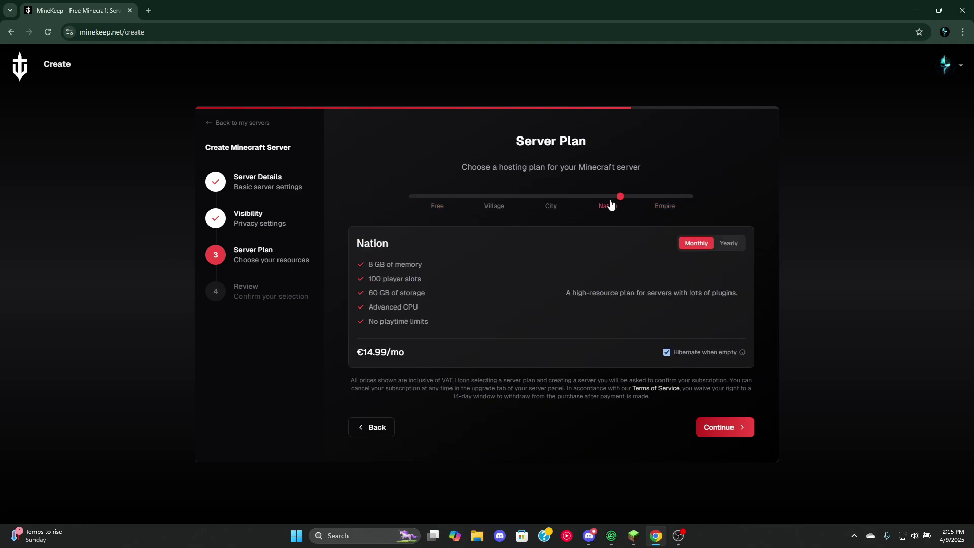
click(550, 206)
click(497, 202)
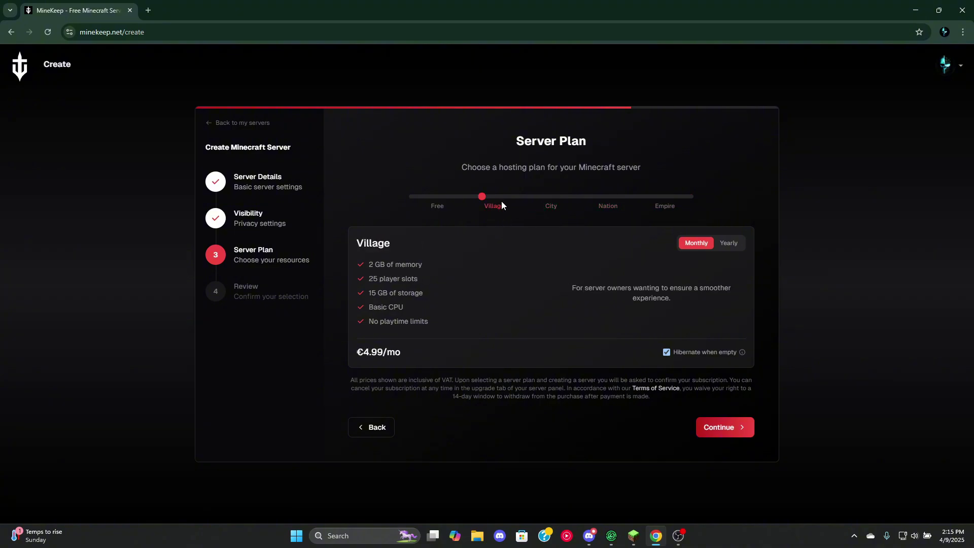
click(439, 199)
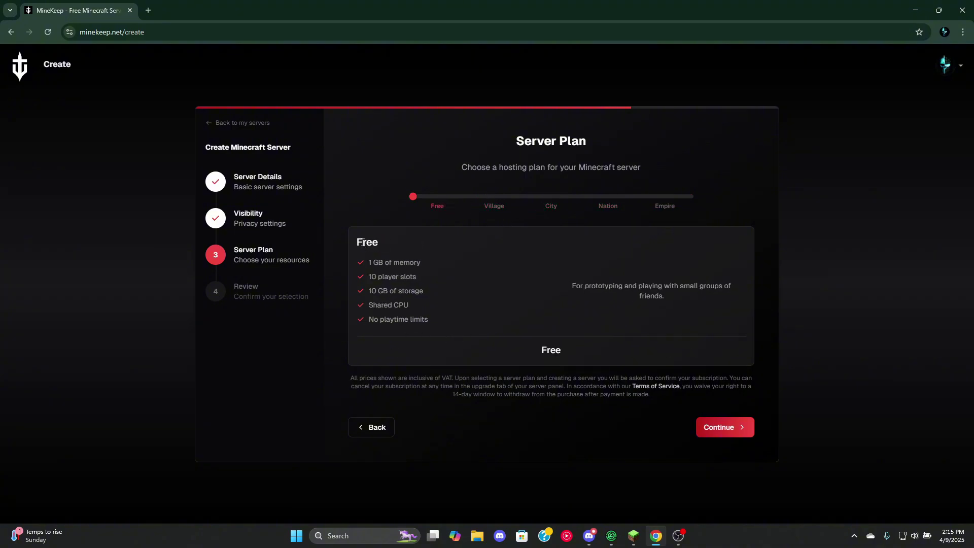
drag(357, 241, 494, 325)
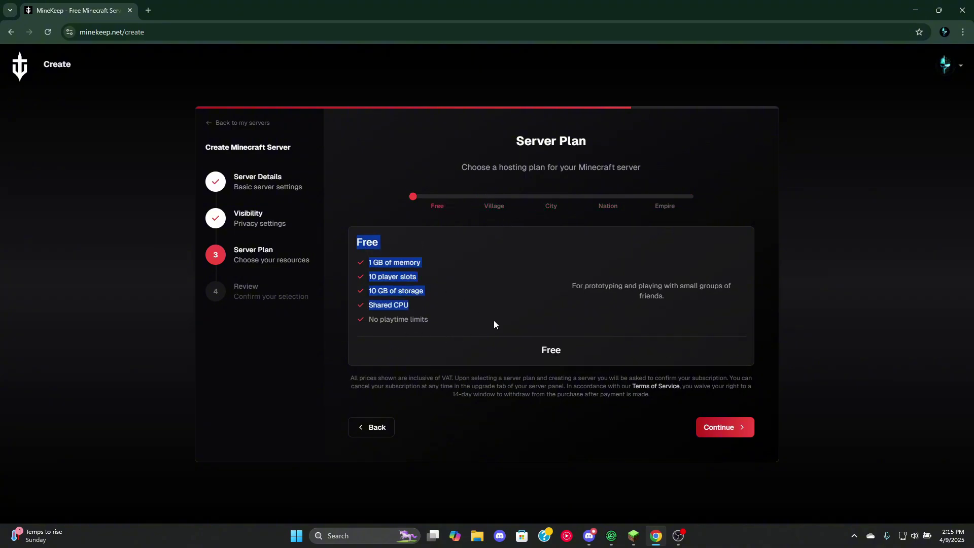
click(735, 432)
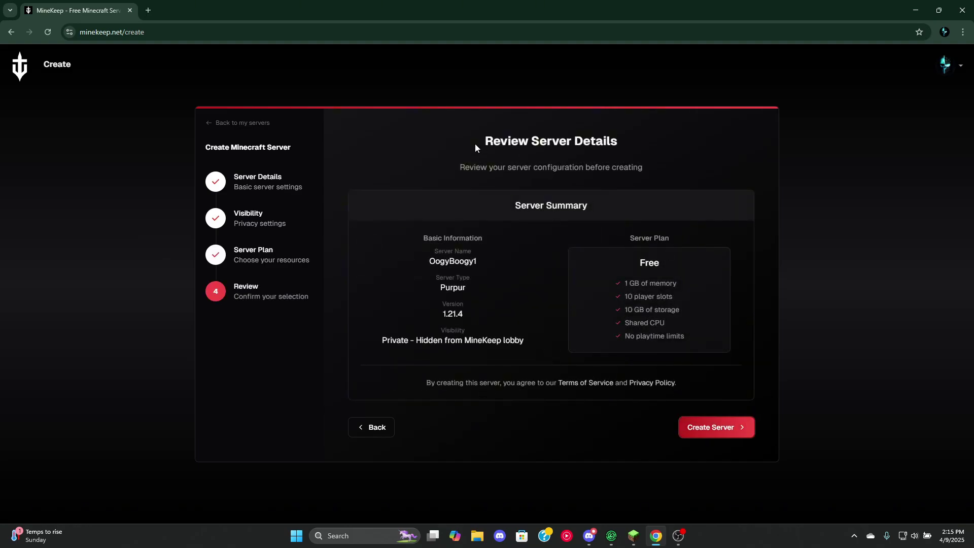
- Check the name, type, version, plan and visibility in the server summary and create the server
drag(477, 140, 678, 385)
click(477, 251)
drag(424, 260, 486, 260)
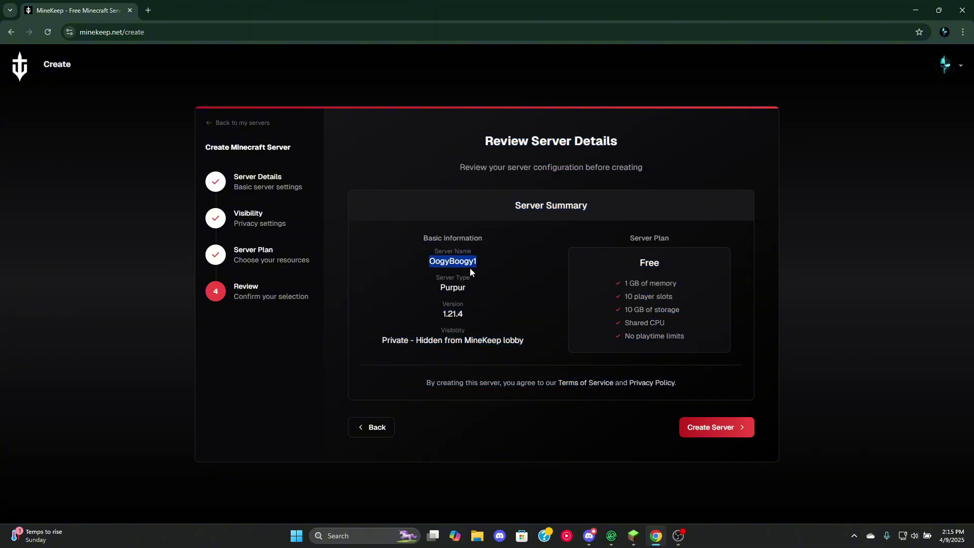
drag(434, 291, 478, 290)
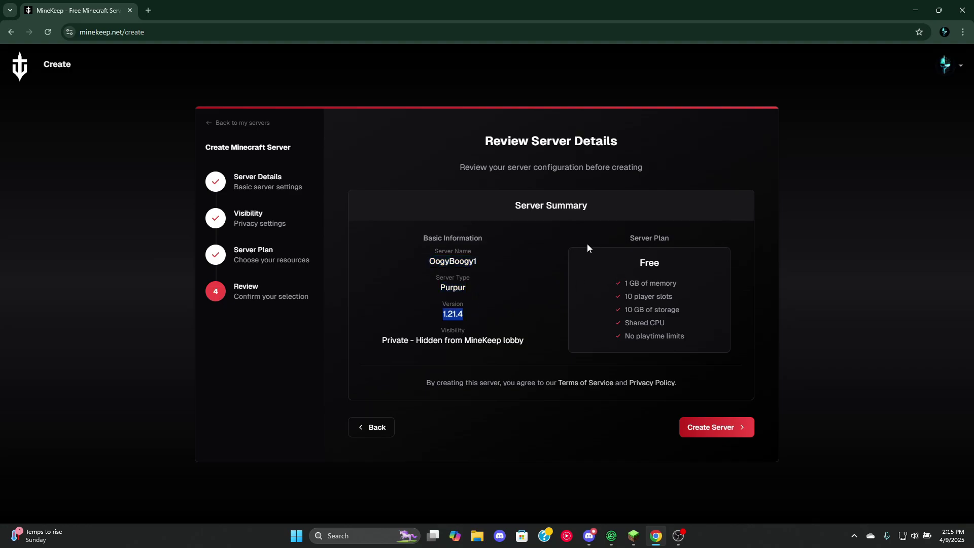
drag(588, 260, 694, 346)
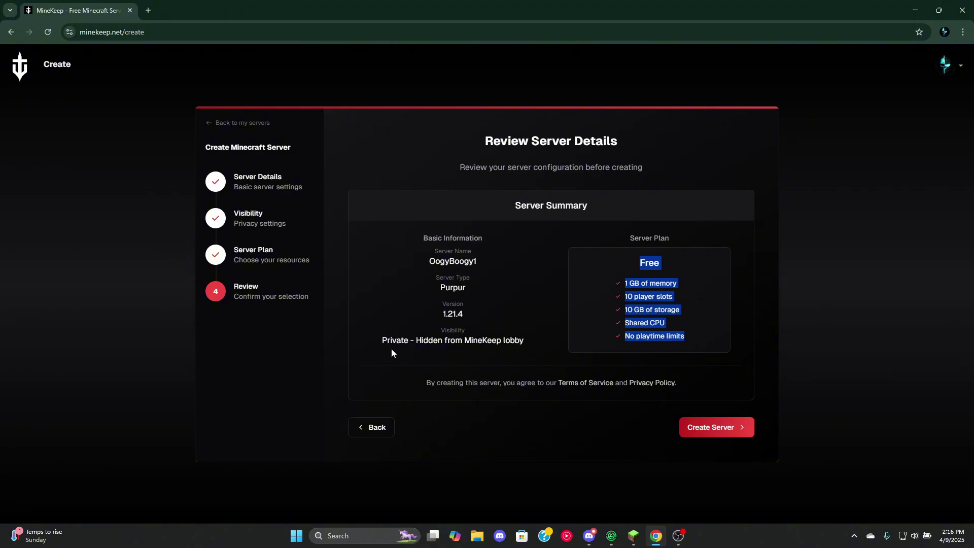
drag(382, 340, 561, 339)
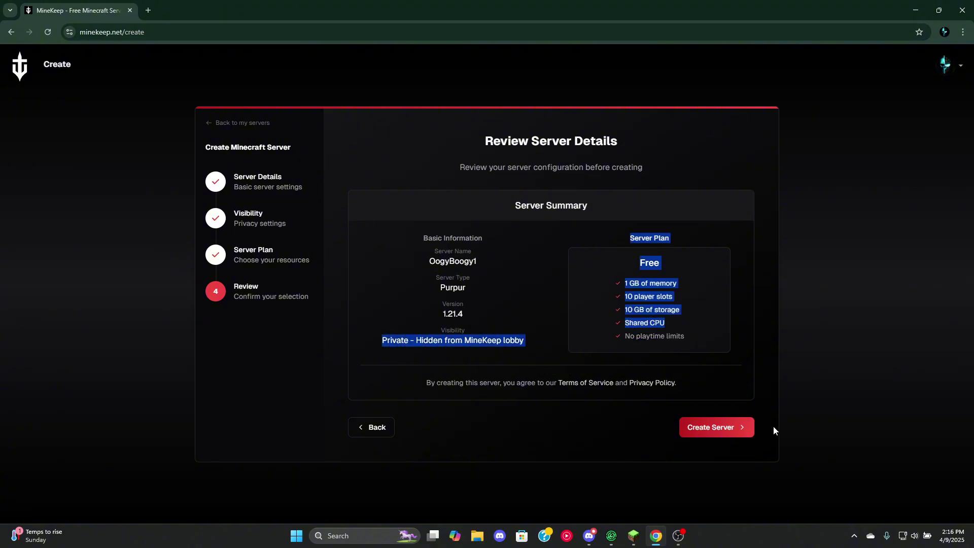
click(720, 429)
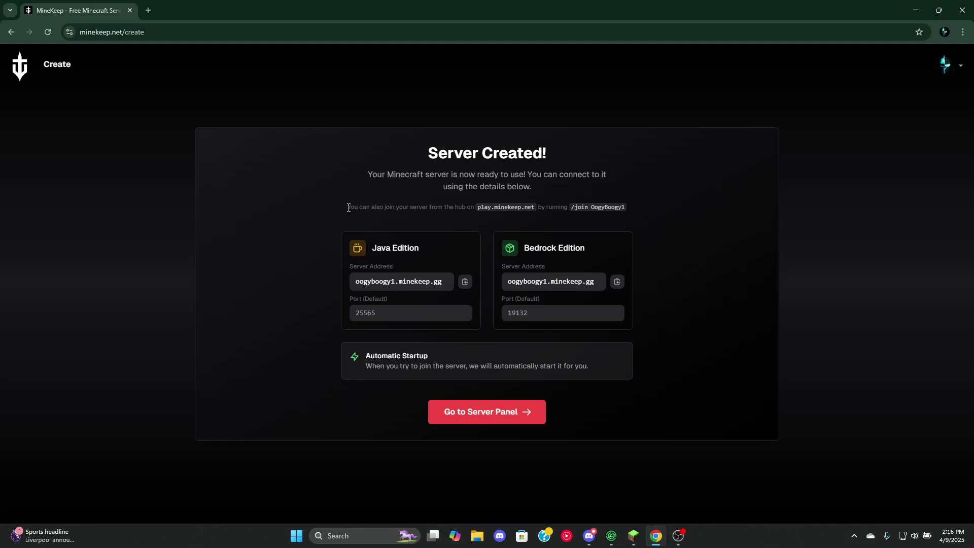
- Review the Java and Bedrock connection details, copy the Java Edition server address and open the server panel
drag(325, 208, 617, 211)
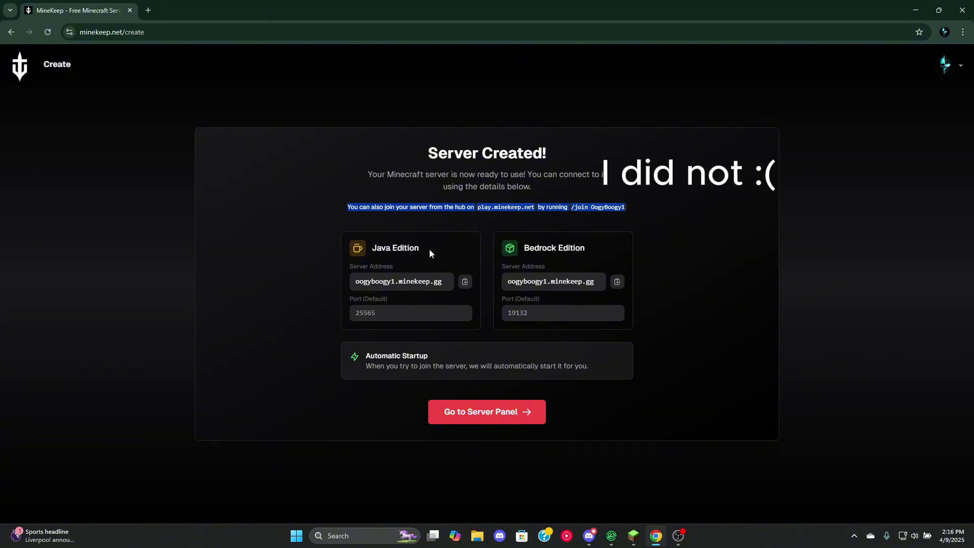
drag(372, 249, 459, 252)
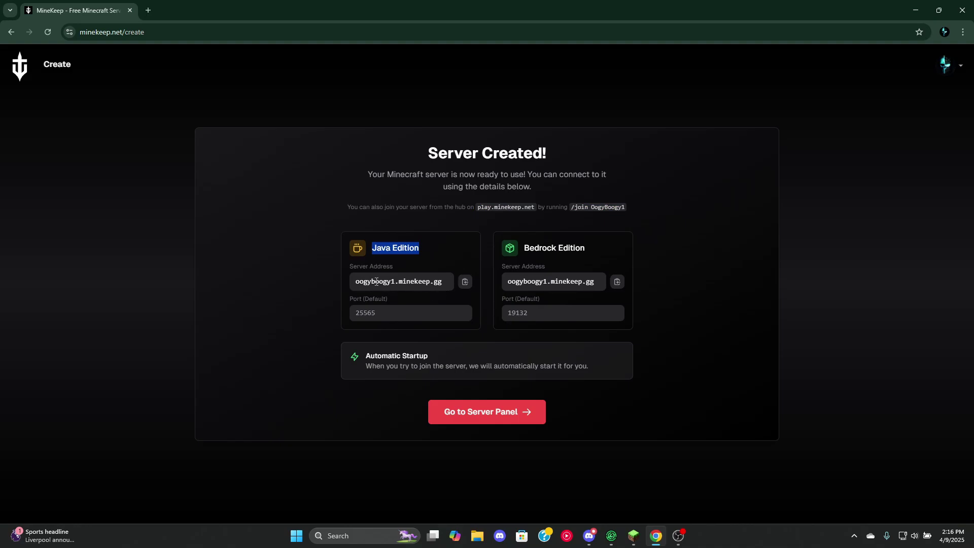
drag(378, 313, 355, 313)
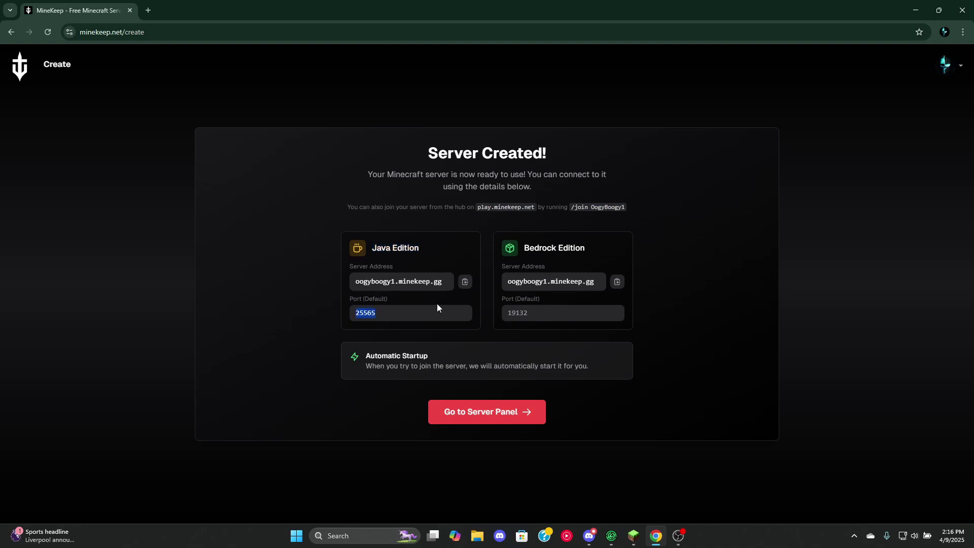
click(465, 281)
click(524, 252)
drag(524, 252, 602, 253)
drag(550, 308, 506, 312)
click(510, 416)
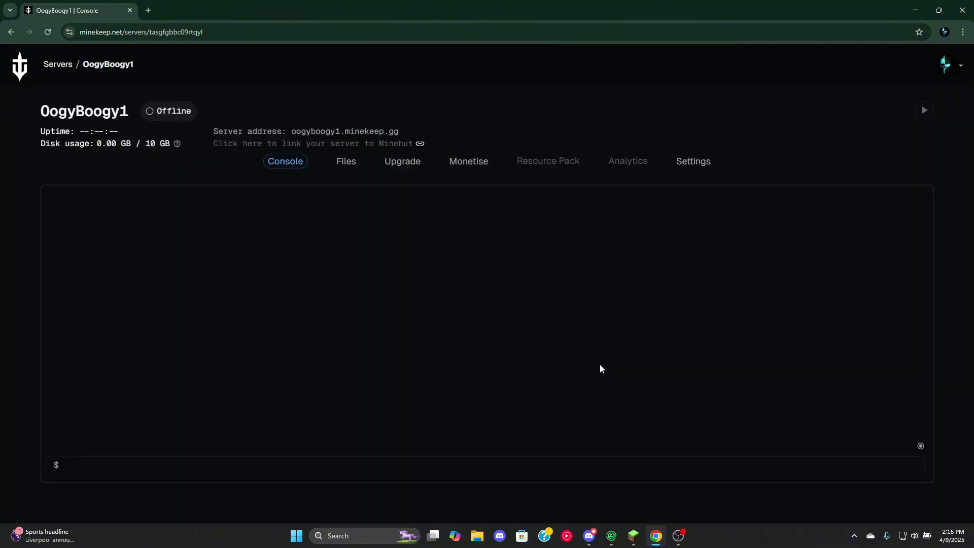
- Start the server and turn on its whitelist with the console command "whitelist on"
click(925, 112)
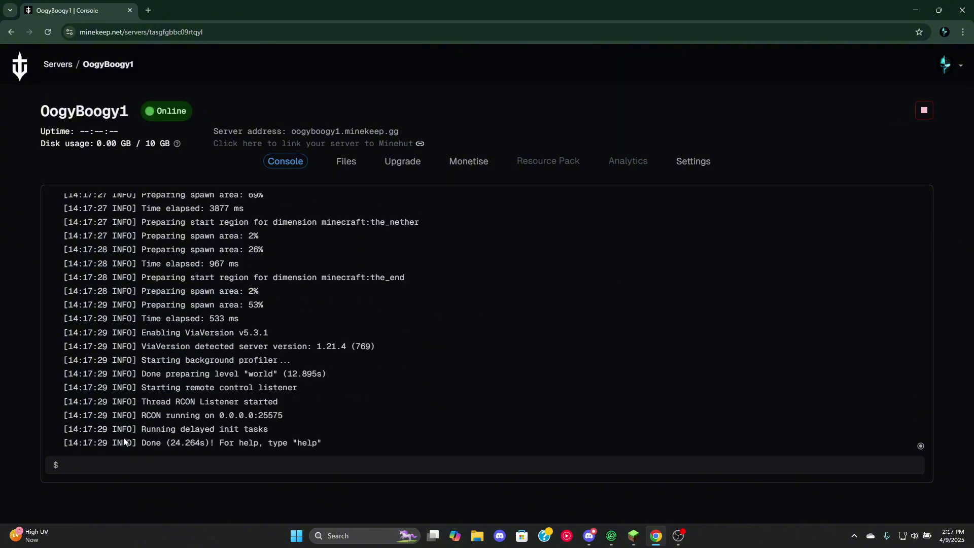
drag(142, 442, 344, 428)
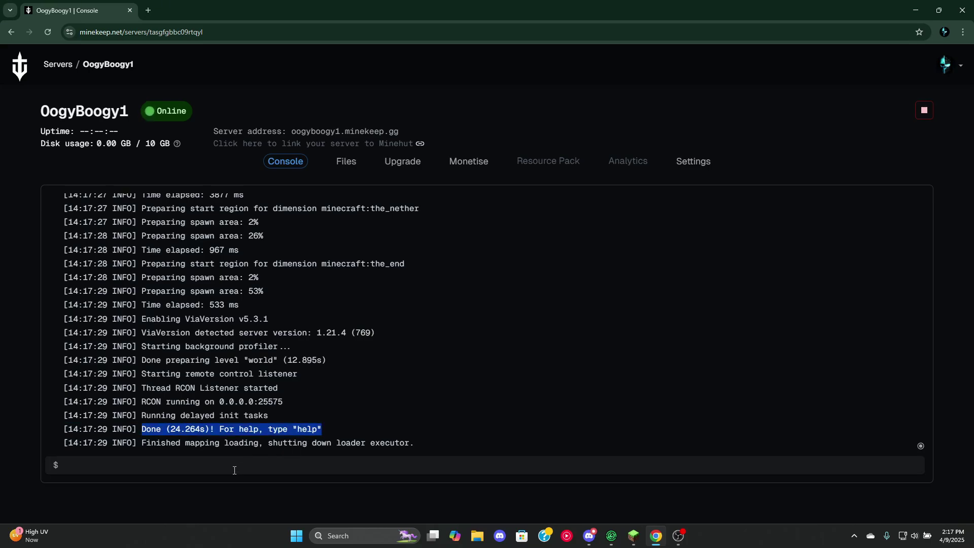
click(218, 462)
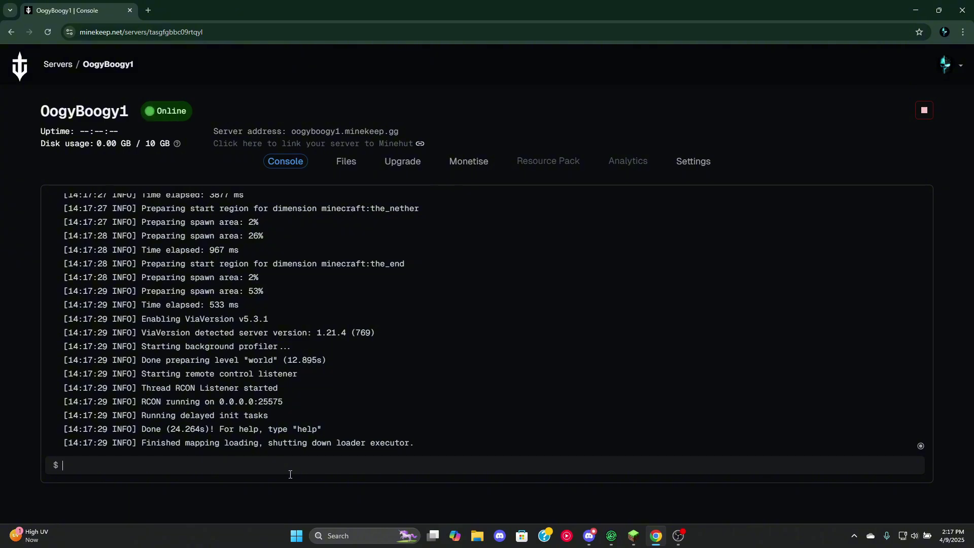
text(whitelist on)
key(Return)
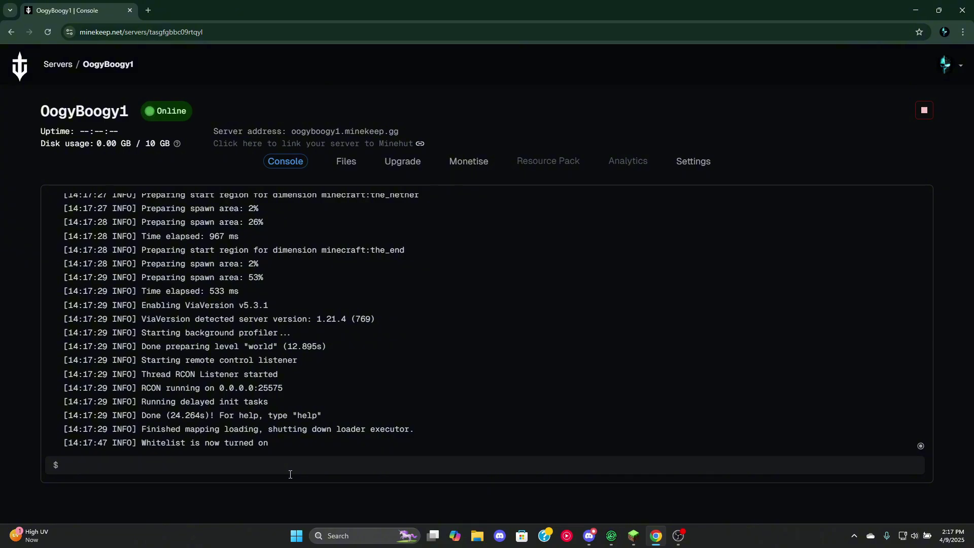
- Add the player's username to the whitelist with the "whitelist add" console command and check the console's response
text(whitelist add Frosty)
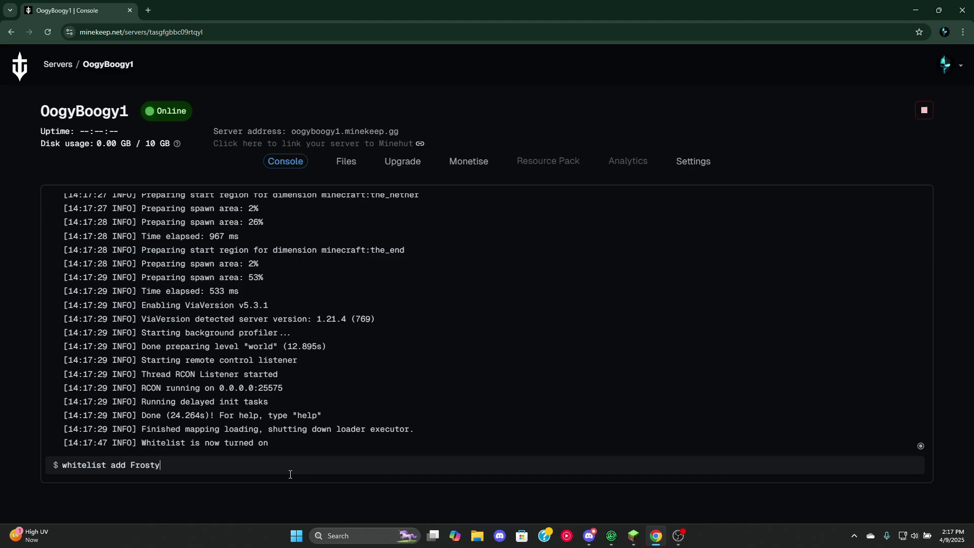
text(IsHere)
key(Return)
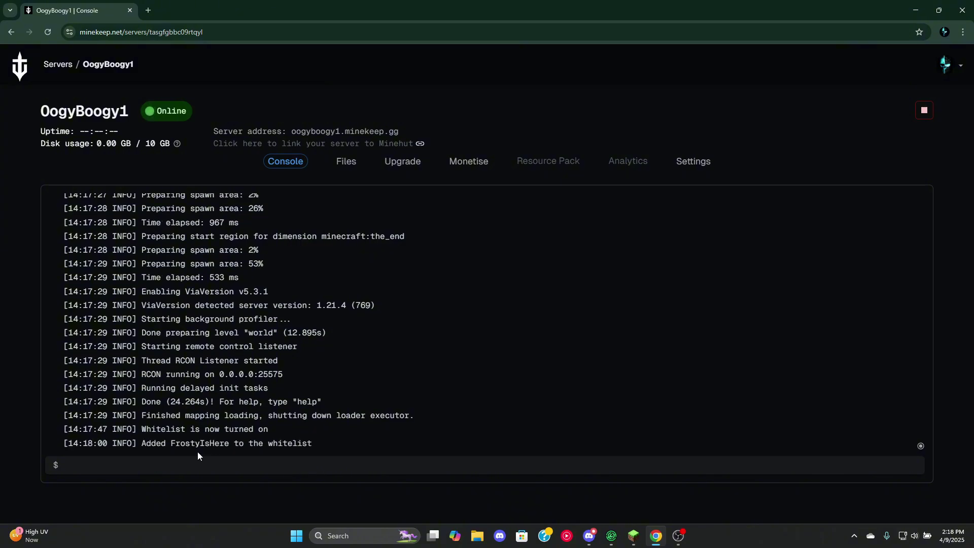
drag(143, 447, 350, 441)
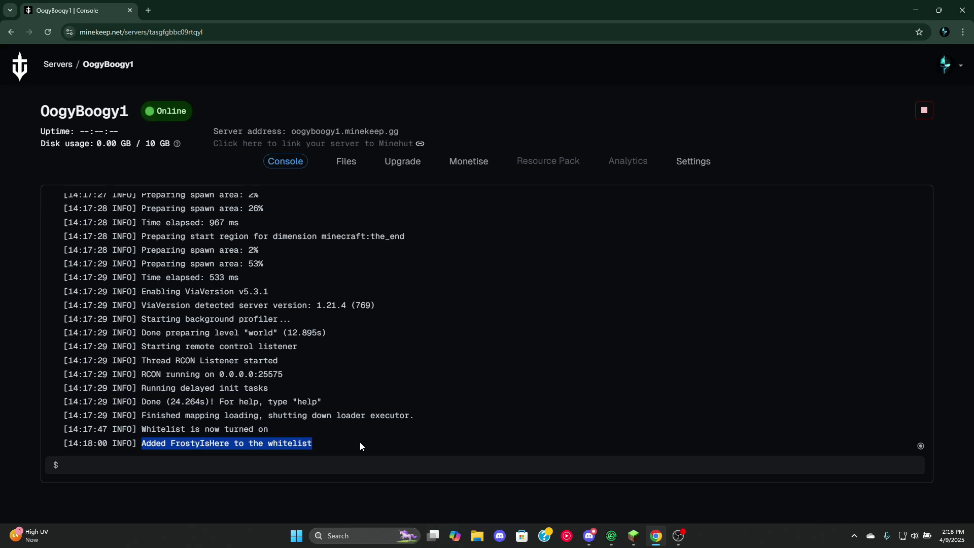
- Open the server's file manager and look through its folders and configuration files
click(361, 446)
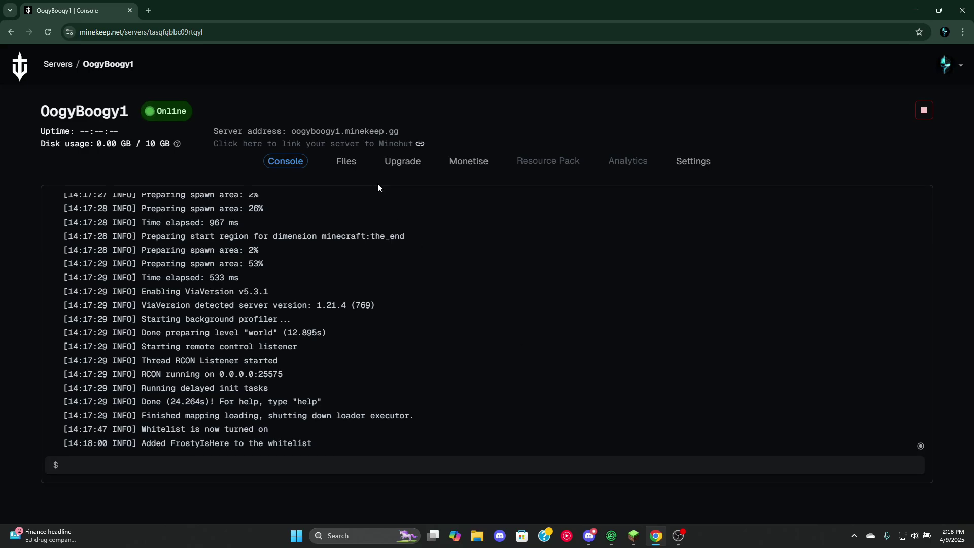
click(348, 161)
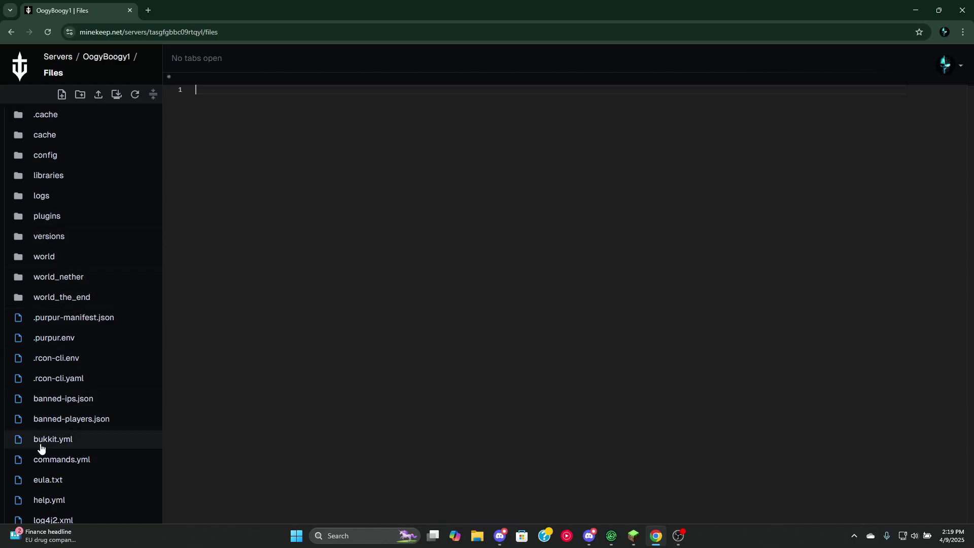
scroll(67, 482, down, 4)
scroll(81, 507, up, 4)
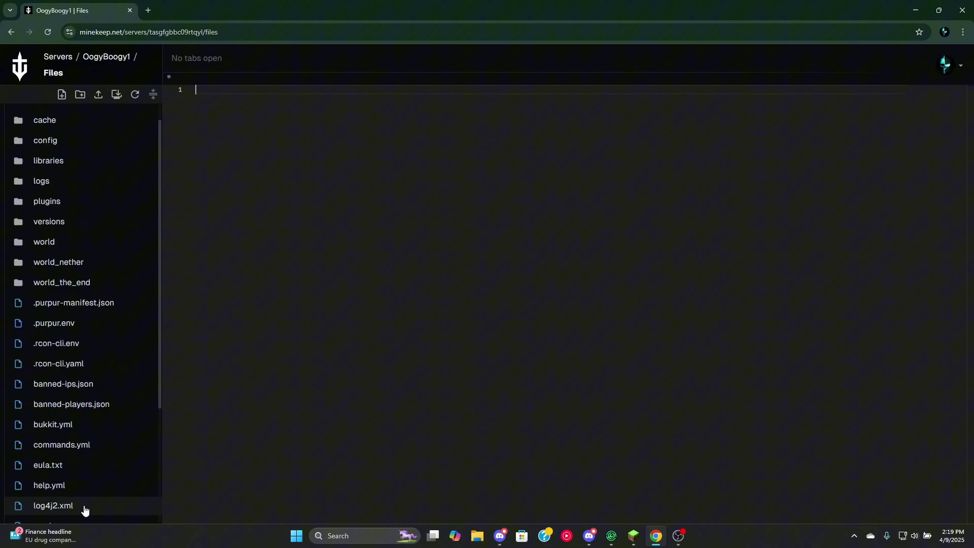
- Download all server files as a zip archive and check the download in the browser's recent downloads
click(117, 98)
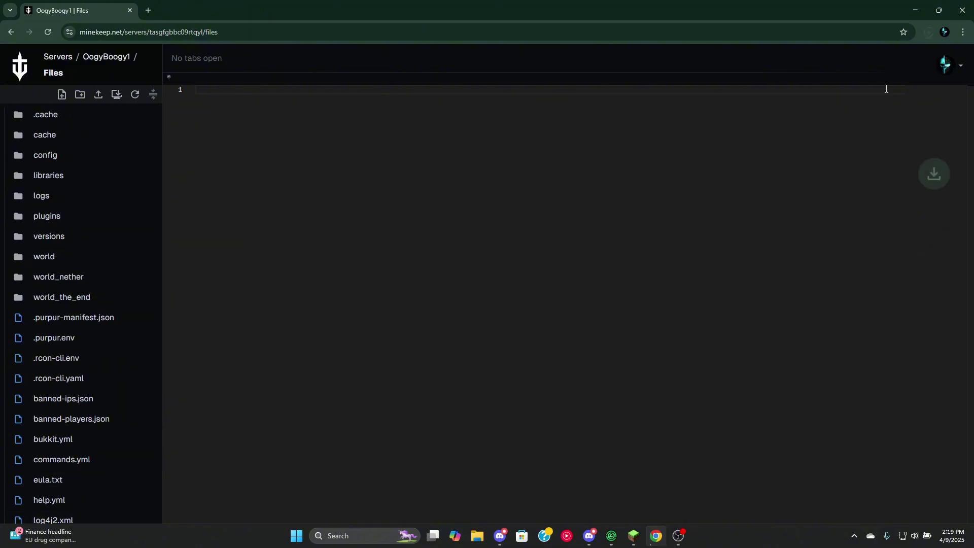
click(927, 32)
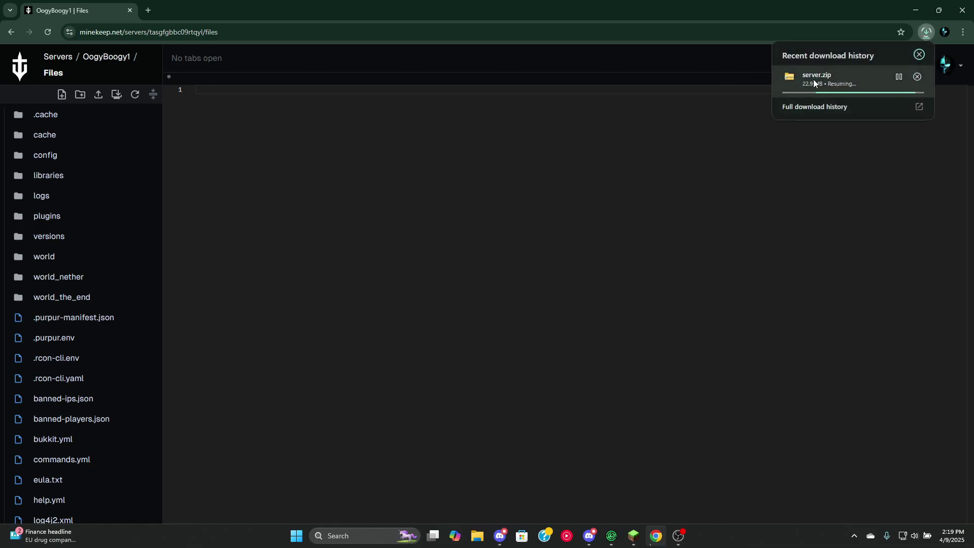
scroll(63, 333, down, 4)
scroll(67, 333, up, 4)
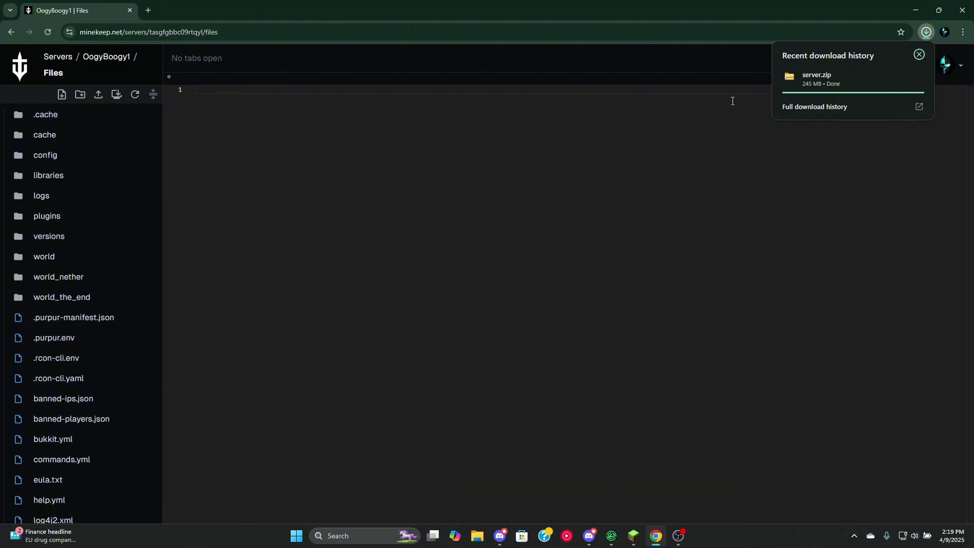
click(919, 55)
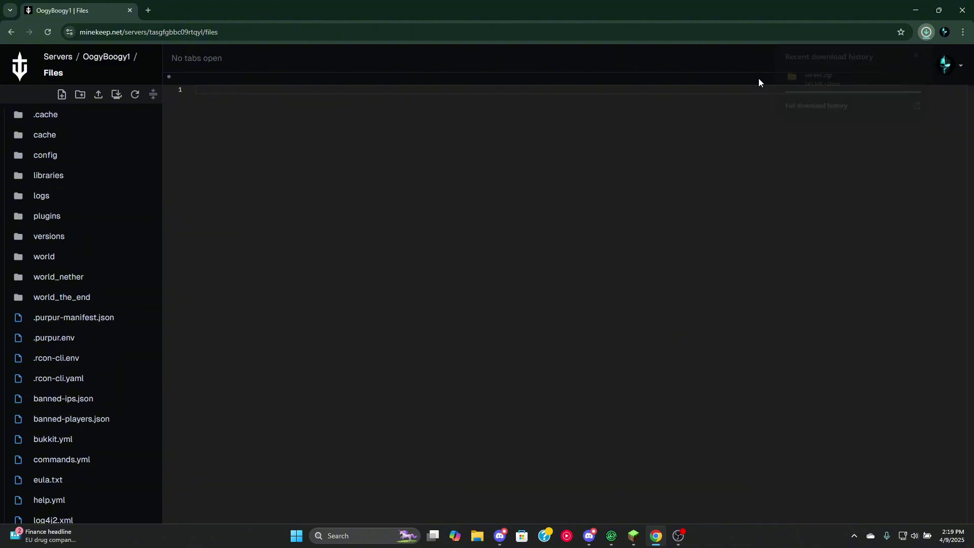
- Return to the server's main page and review its settings, from name and ad message to private mode, maintenance mode and deletion
click(113, 61)
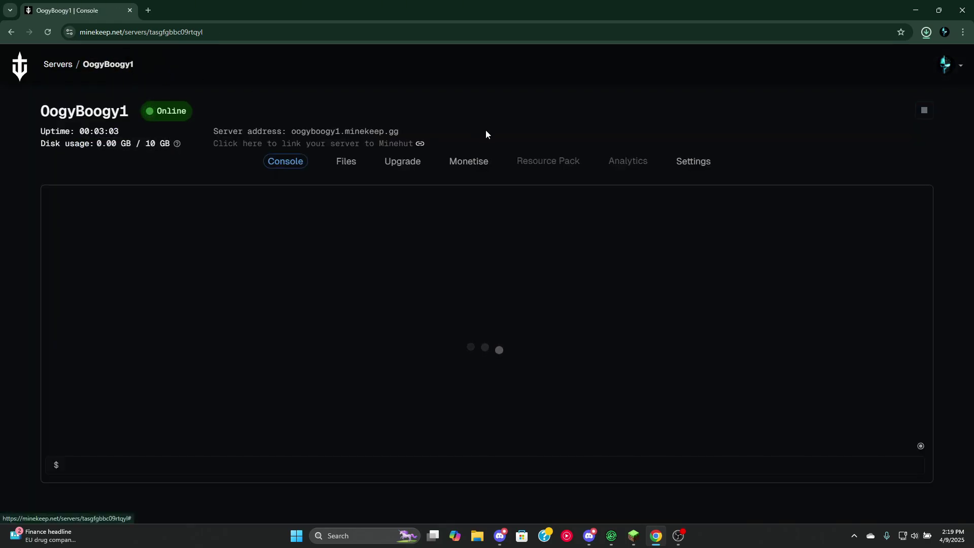
click(711, 162)
scroll(550, 337, down, 3)
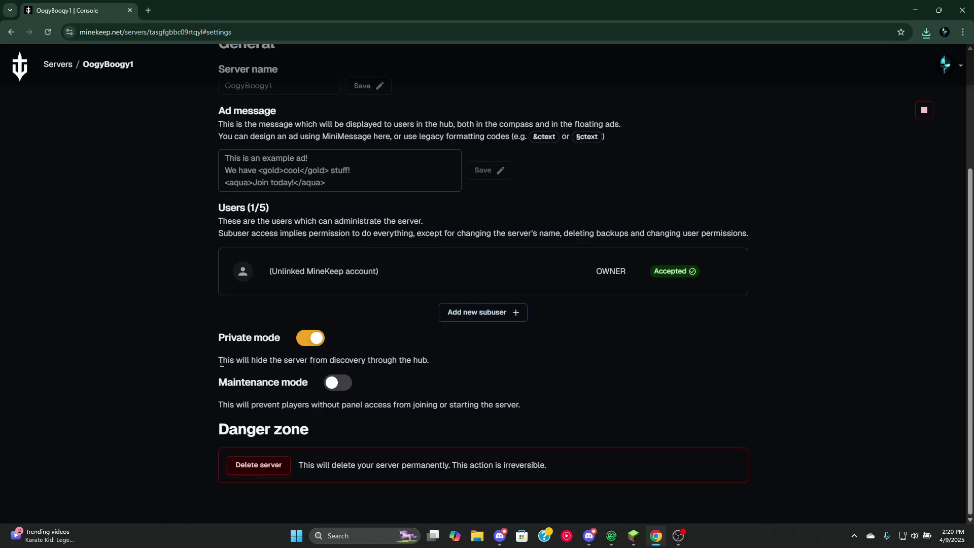
scroll(304, 355, up, 3)
scroll(294, 355, down, 3)
scroll(558, 407, up, 3)
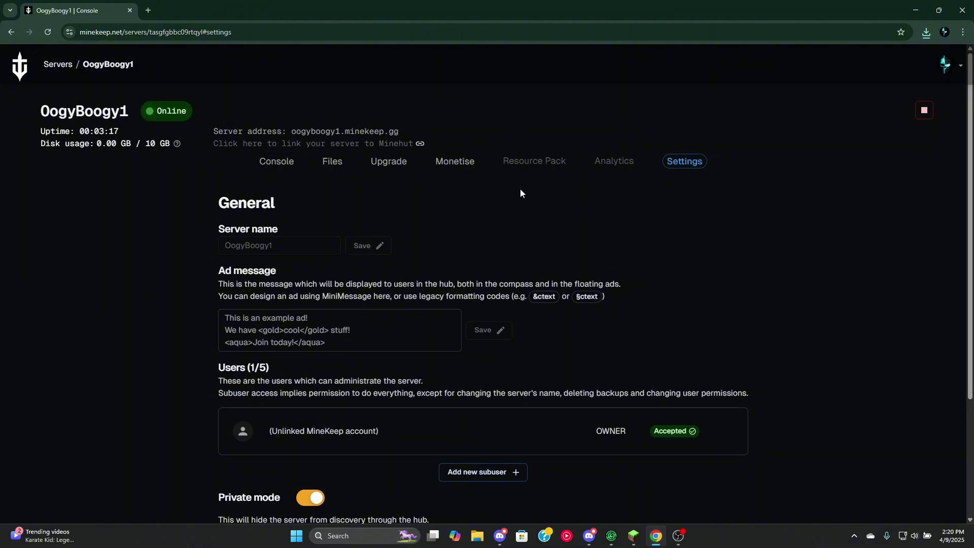
- Open the server's upgrade options and compare the Free, Village, City, Nation and Empire plans
click(387, 161)
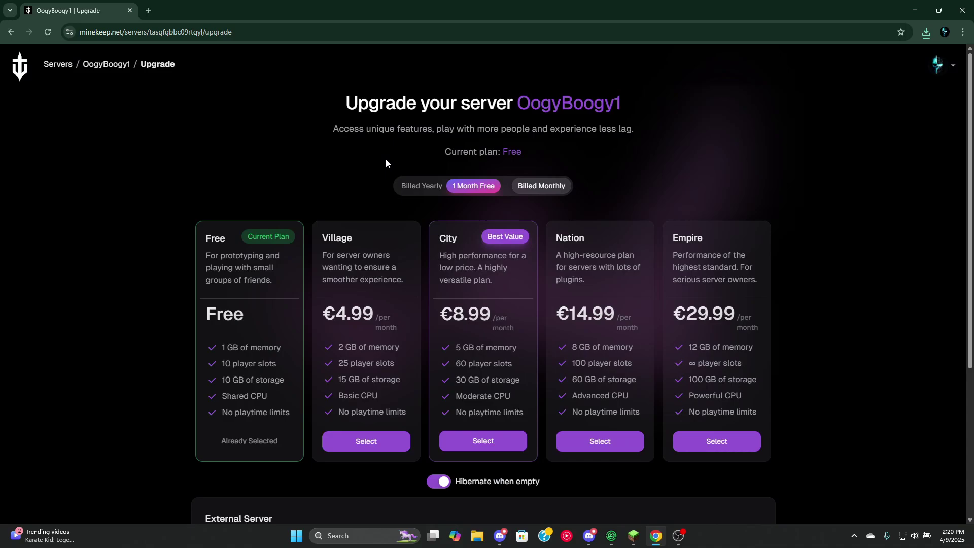
scroll(365, 254, down, 3)
scroll(333, 364, up, 3)
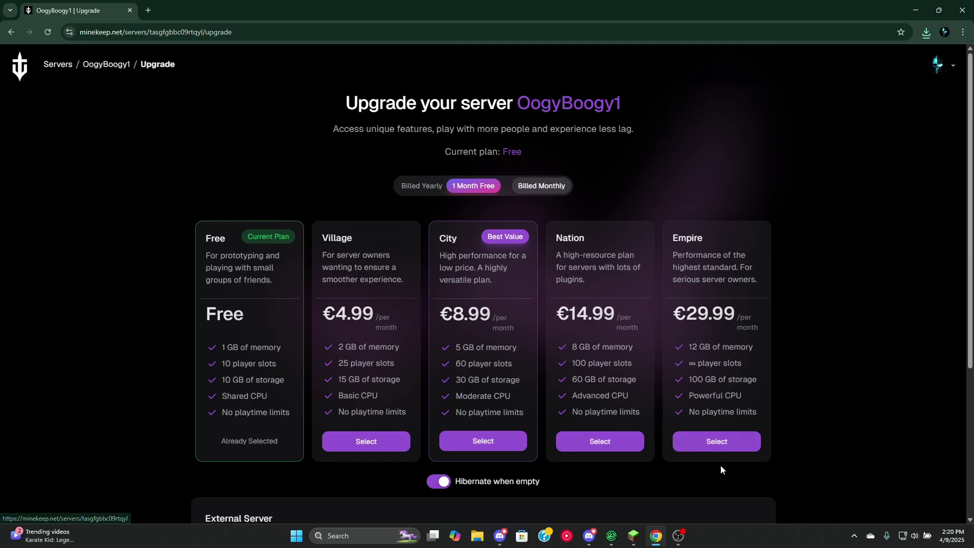
- Switch to Minecraft and add a multiplayer server with the address oogyboogy1.minekeep.gg, keeping the default name
click(635, 537)
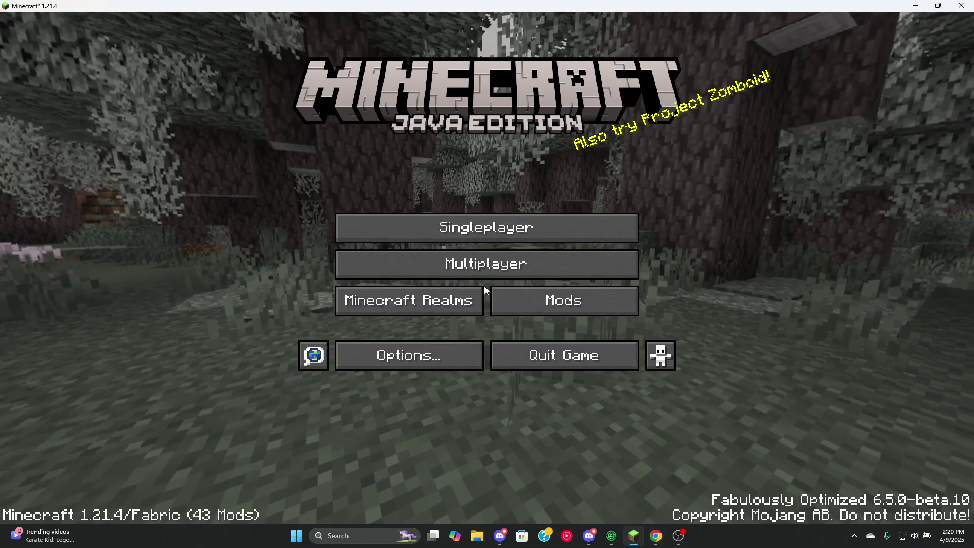
click(485, 264)
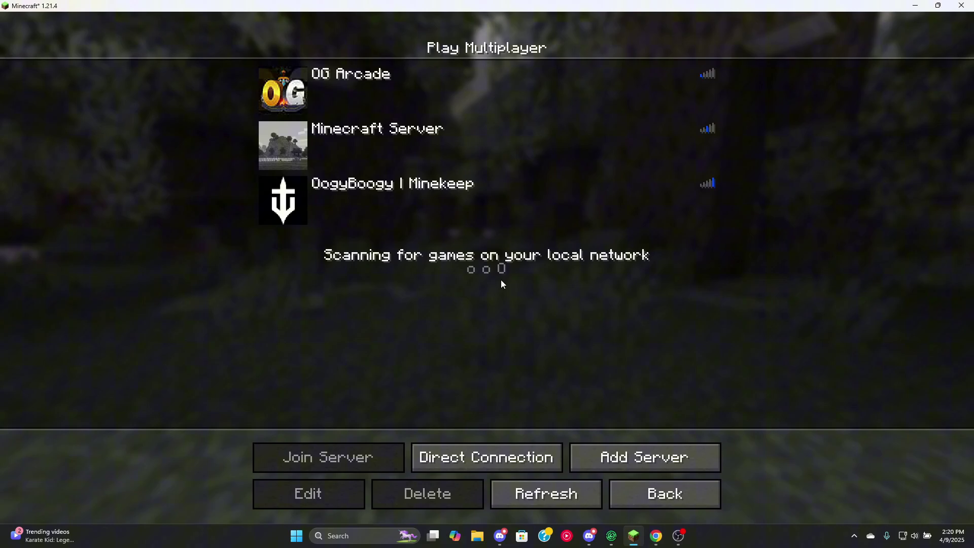
click(652, 459)
click(416, 192)
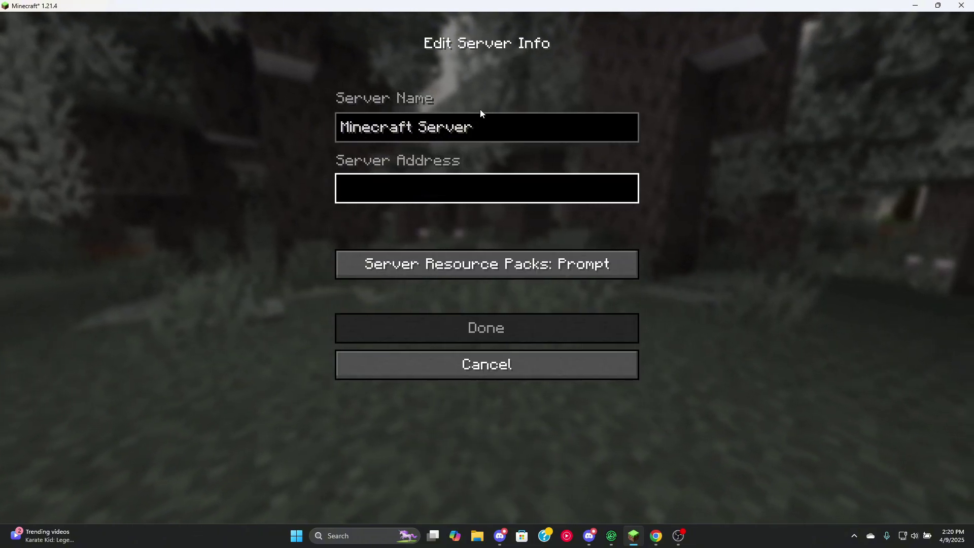
text(oogyboogy1.minekeep.gg)
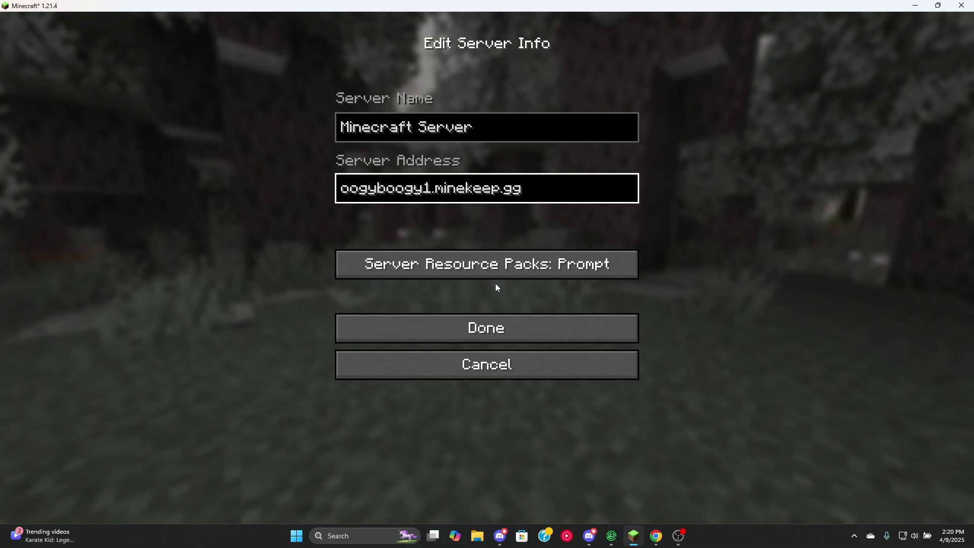
click(492, 337)
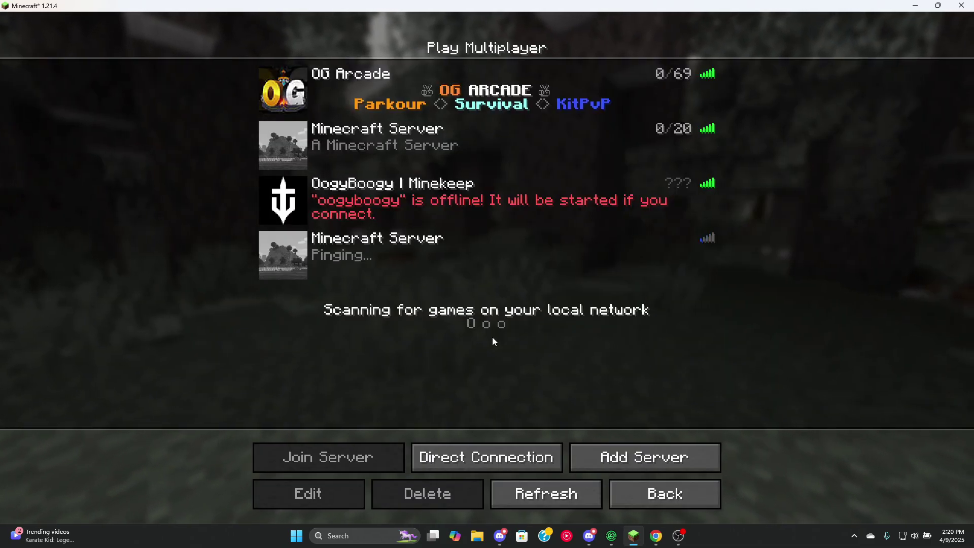
- Join the newly added server from the multiplayer list and switch the camera to third-person view
click(294, 252)
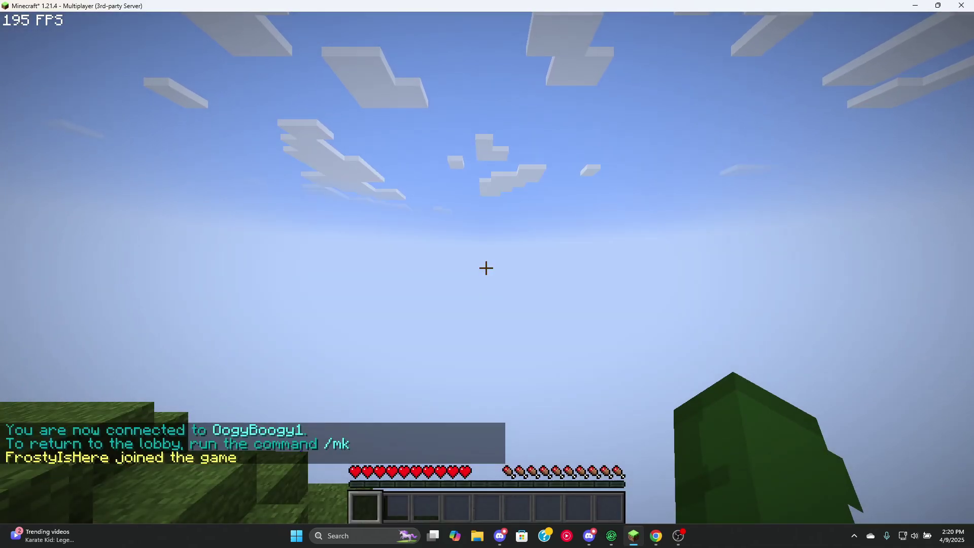
key(F5)
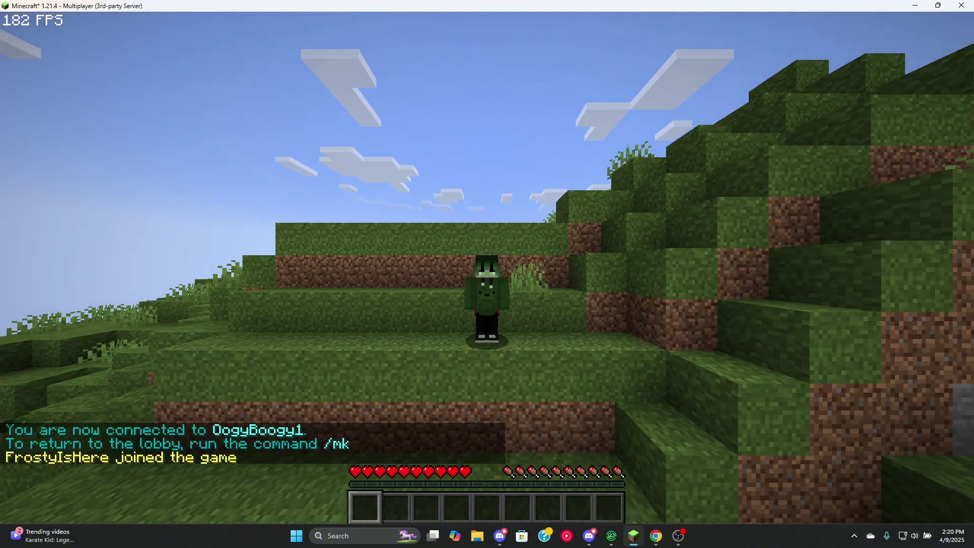